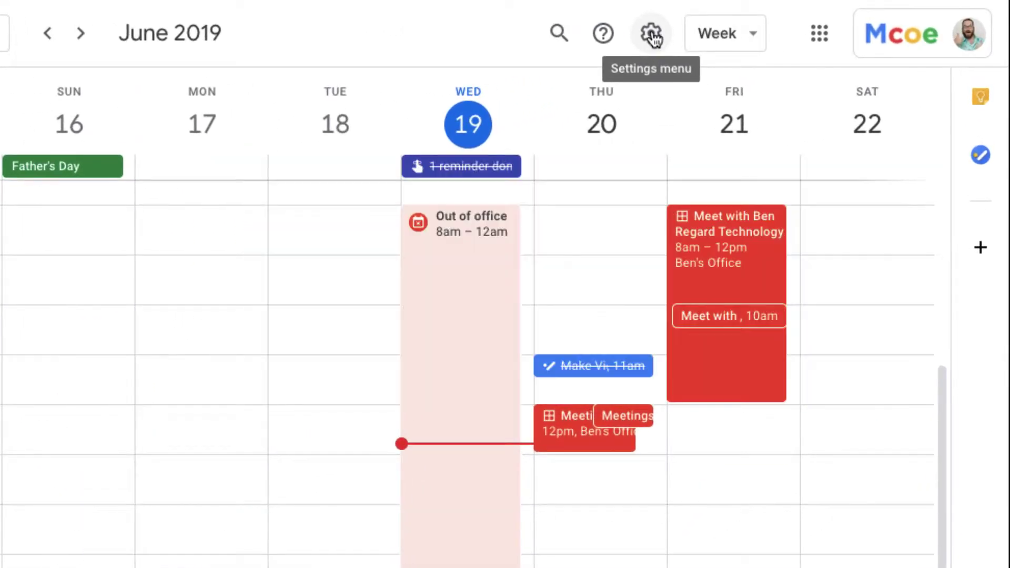
- Open the settings page for the Trainer 1 calendar, scrolled to its Event notifications section
left_click(653, 35)
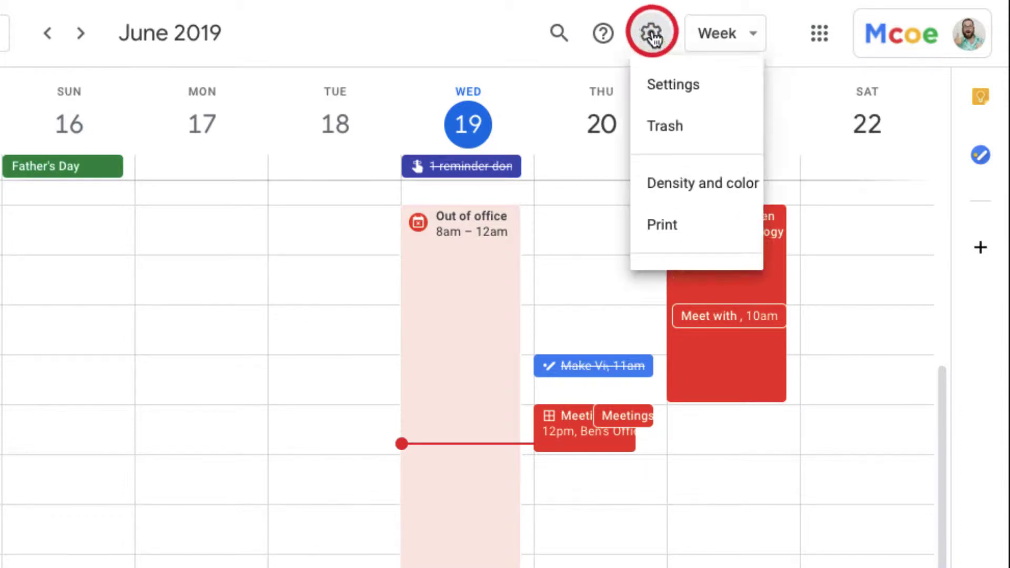
left_click(670, 89)
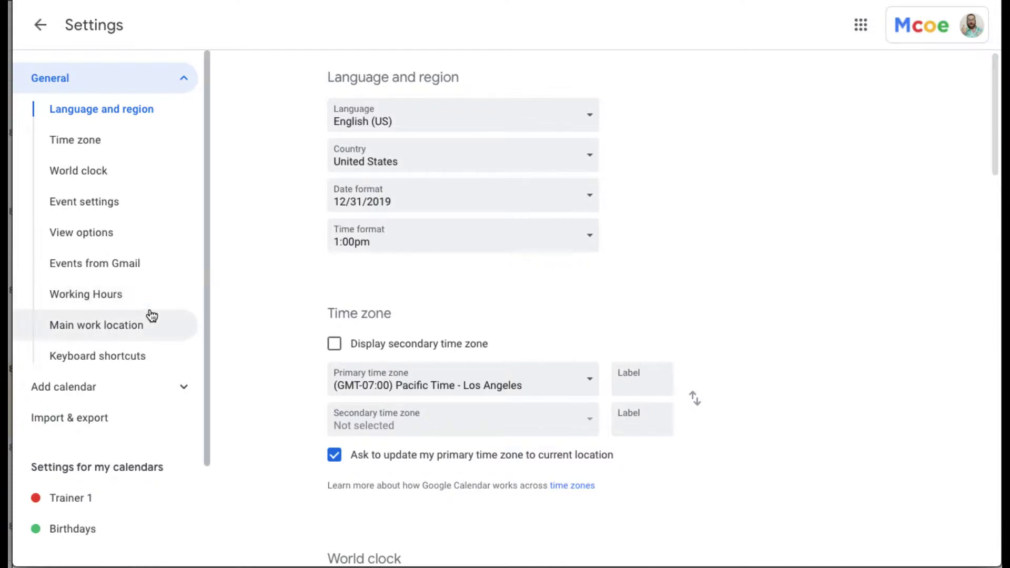
scroll(150, 316, "down", 2)
scroll(152, 316, "down", 1)
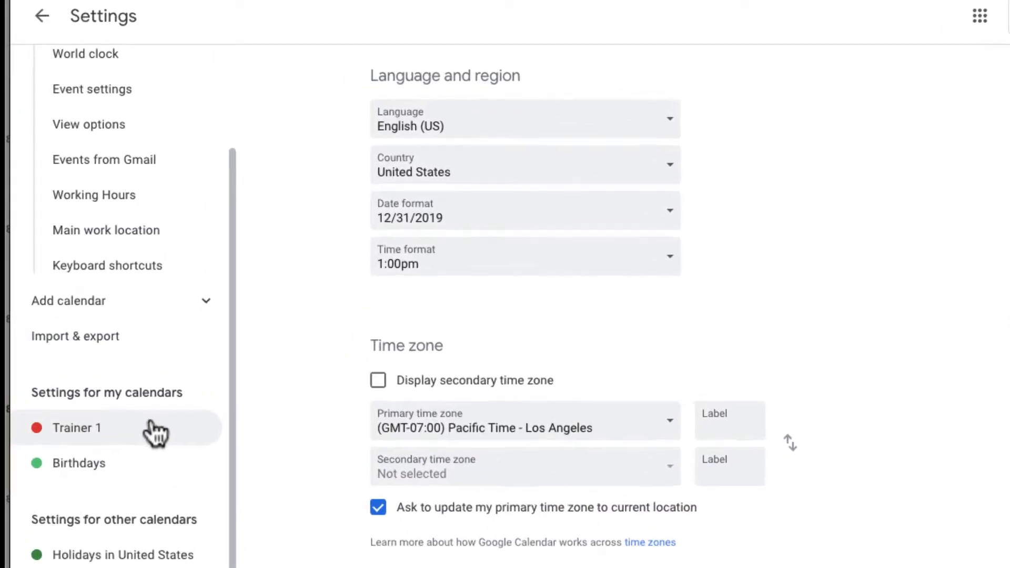
left_click(156, 433)
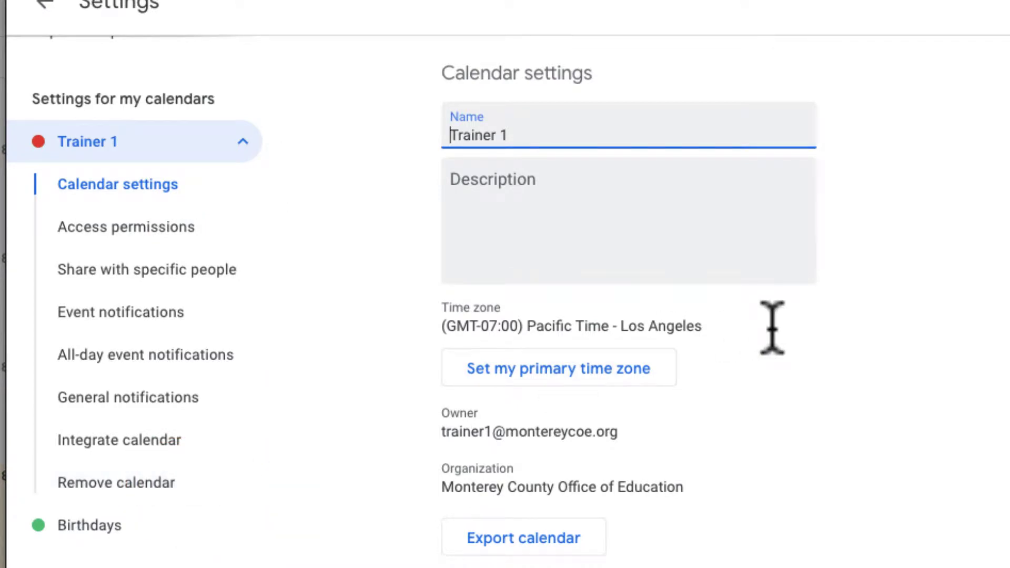
scroll(772, 328, "down", 4)
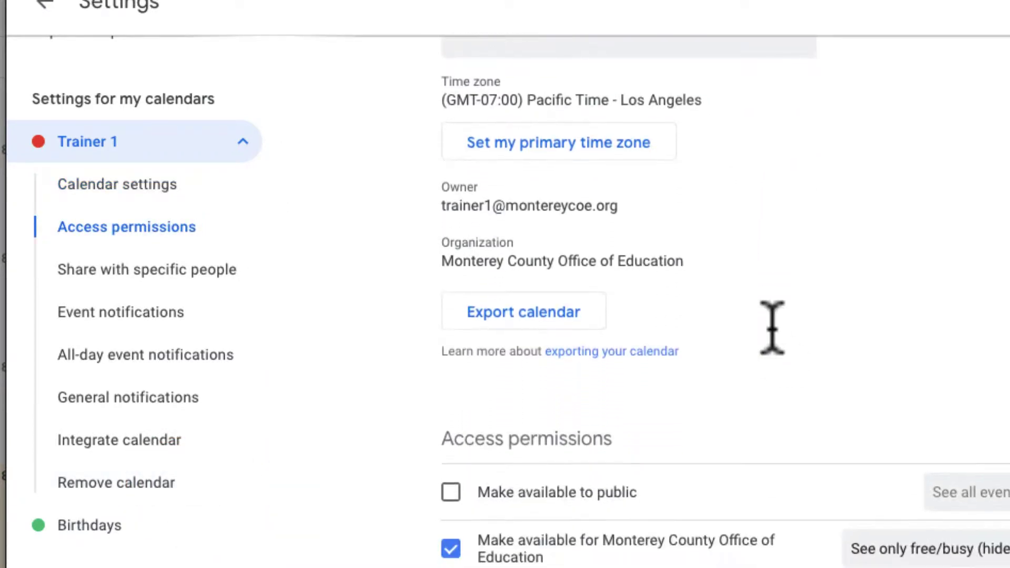
scroll(782, 353, "down", 2)
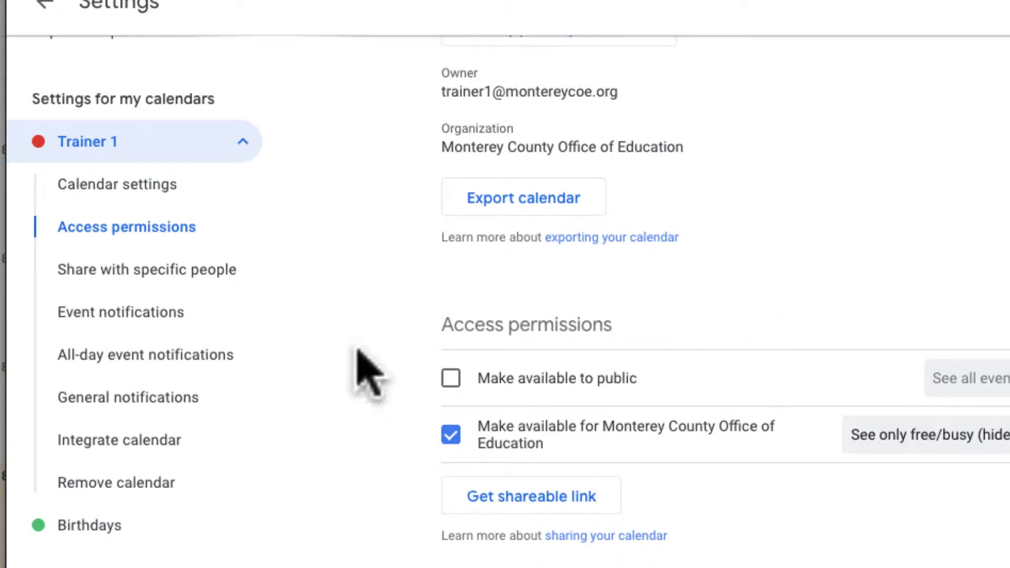
left_click(217, 316)
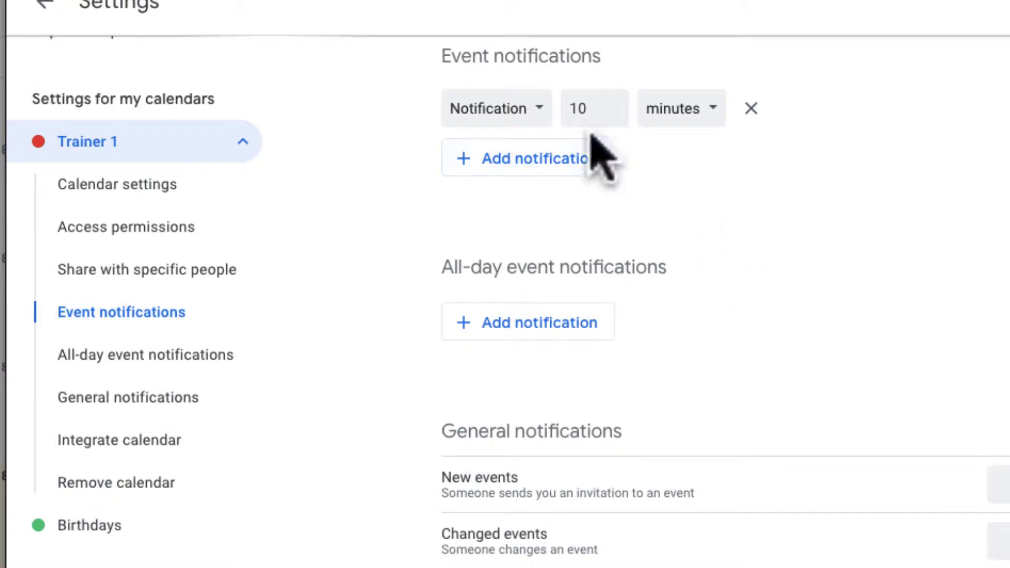
- Keep the first notification at 10 minutes and add a second one set to 2 hours
left_click(657, 106)
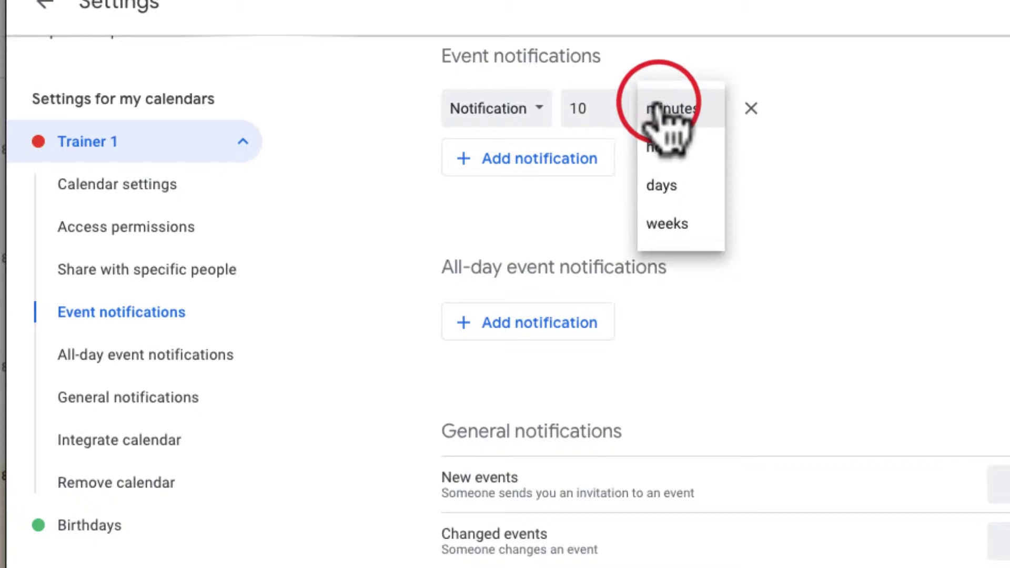
left_click(658, 105)
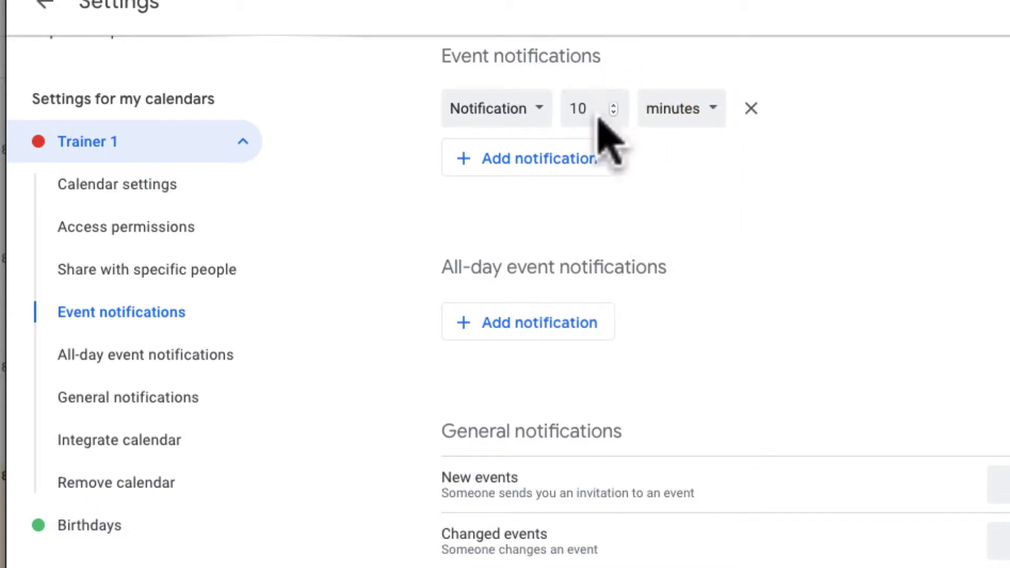
left_click(580, 158)
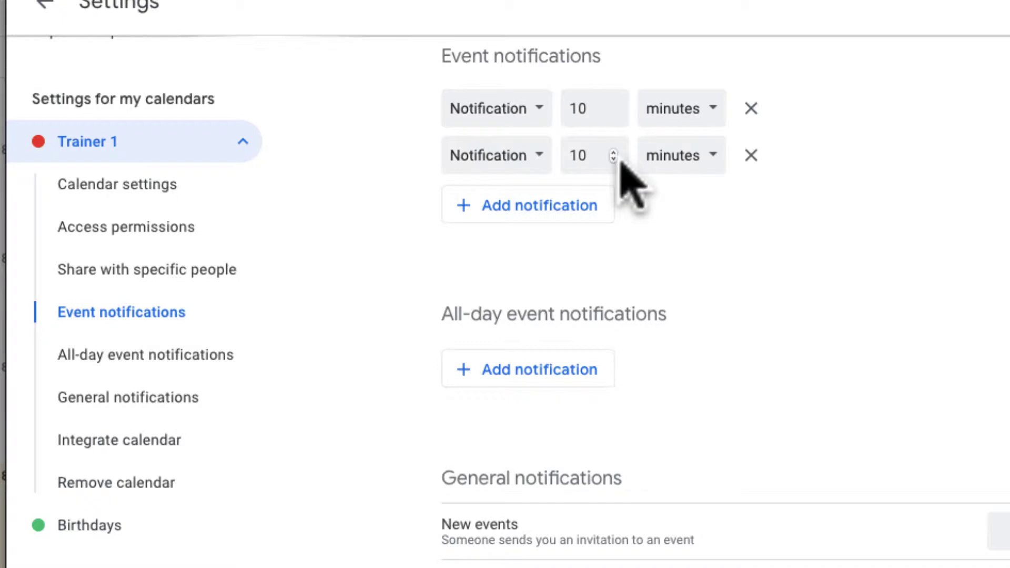
left_click(658, 157)
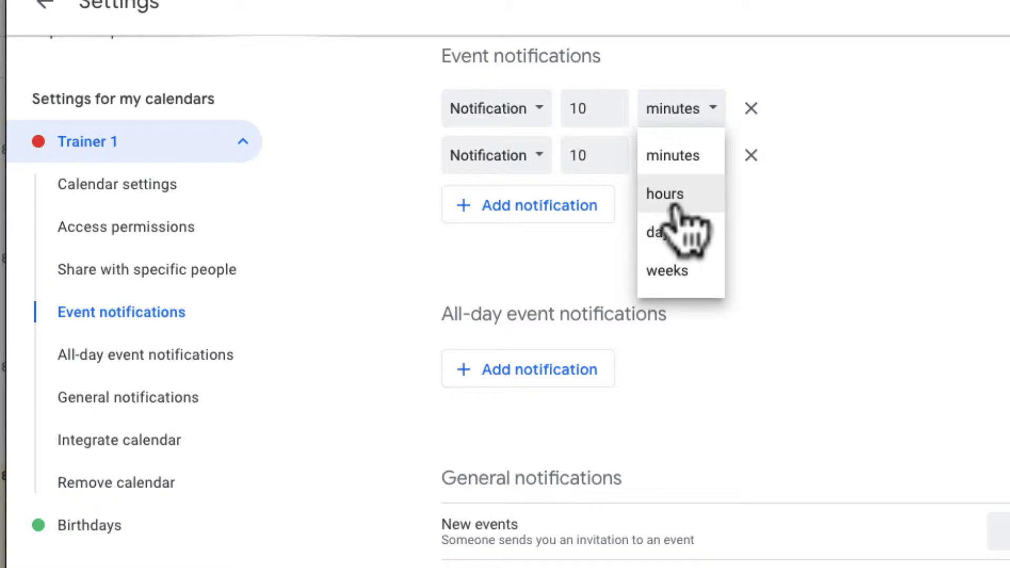
left_click(677, 206)
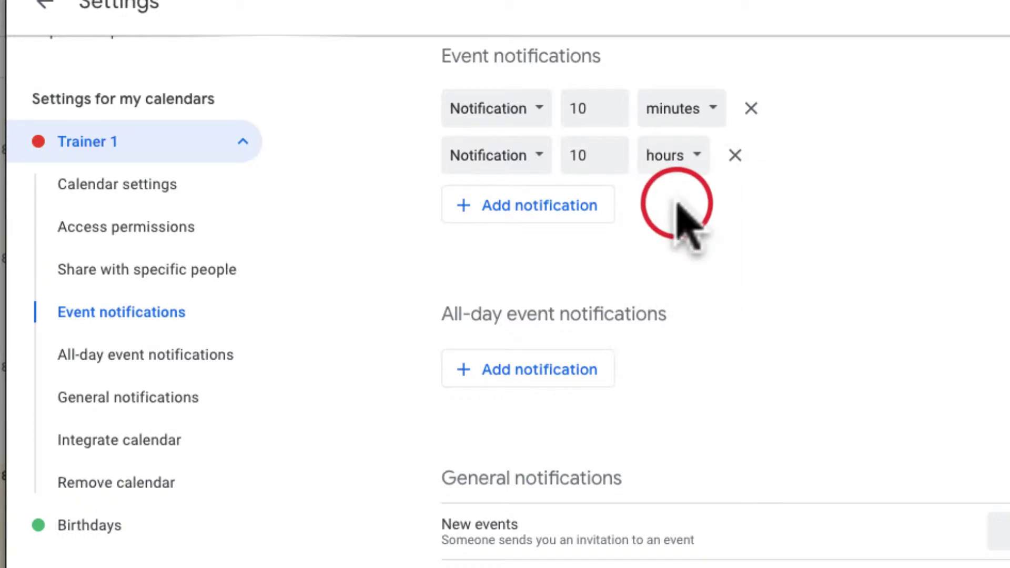
left_click(614, 160)
left_click(613, 159)
left_click(614, 160)
left_click(614, 159)
left_click(613, 160)
left_click(613, 160)
left_click(614, 159)
left_click(614, 159)
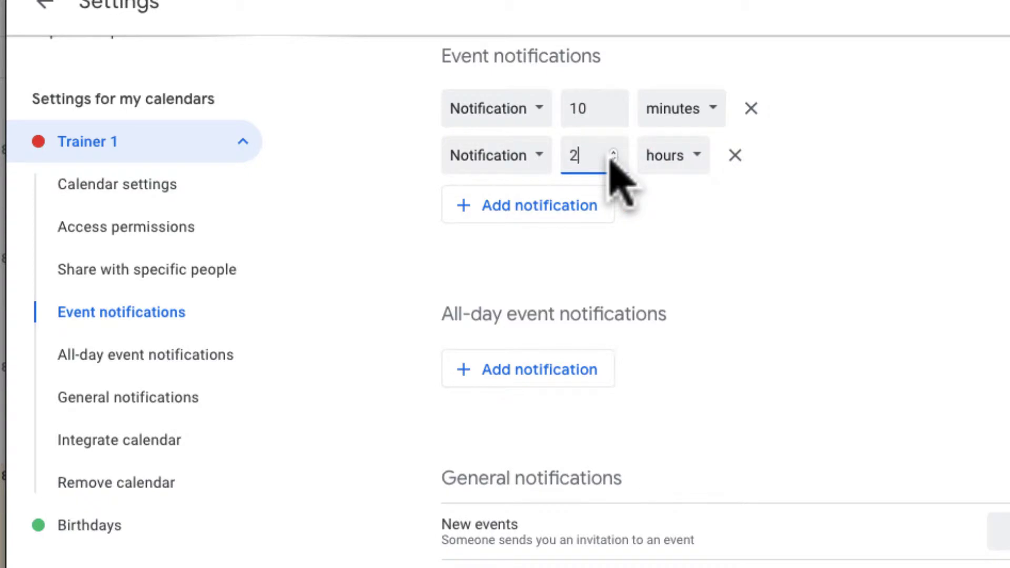
- Change the second notification's type from Notification to Email, keeping it at 2 hours
left_click(536, 156)
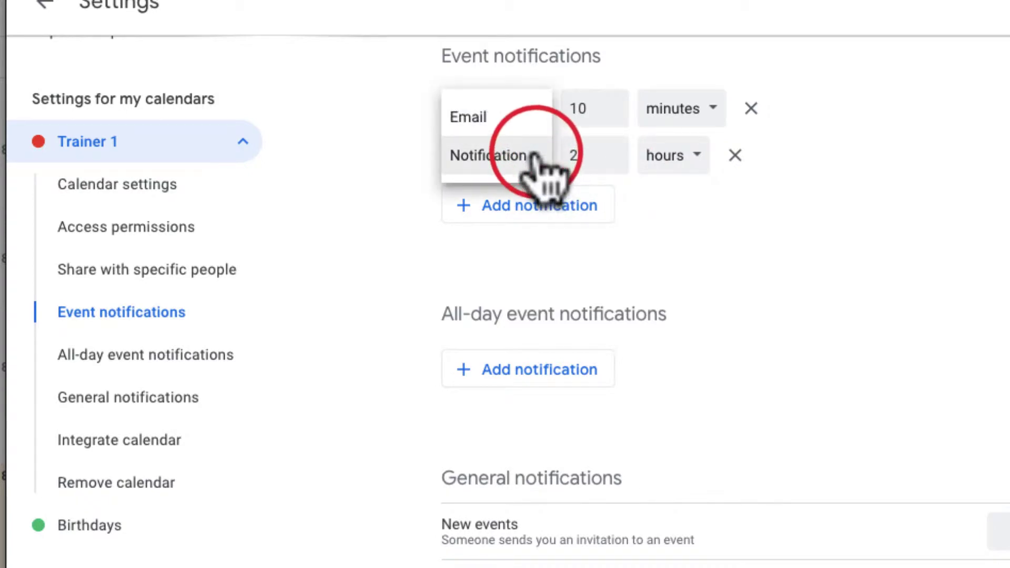
left_click(535, 113)
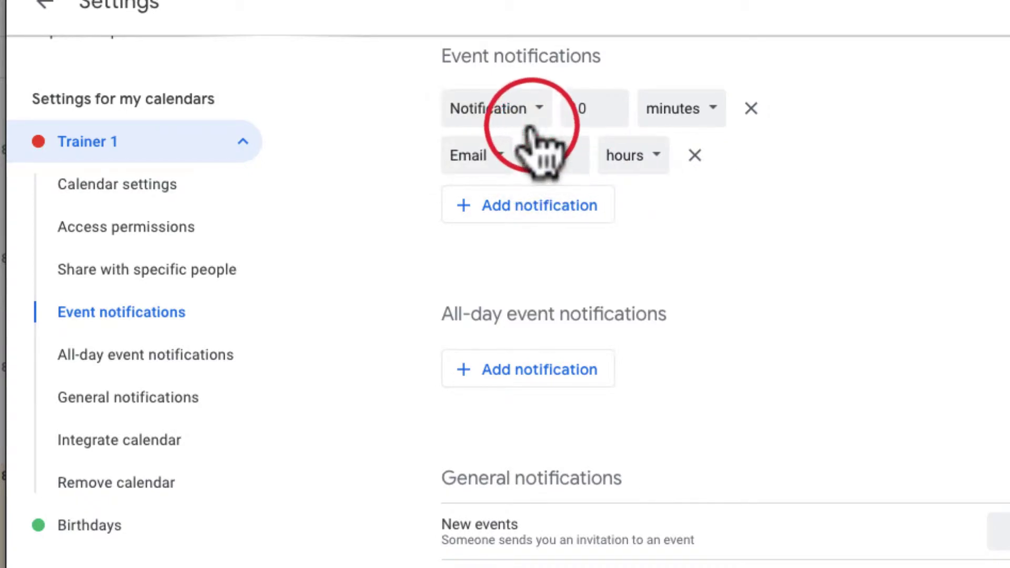
left_click(610, 157)
left_click(610, 157)
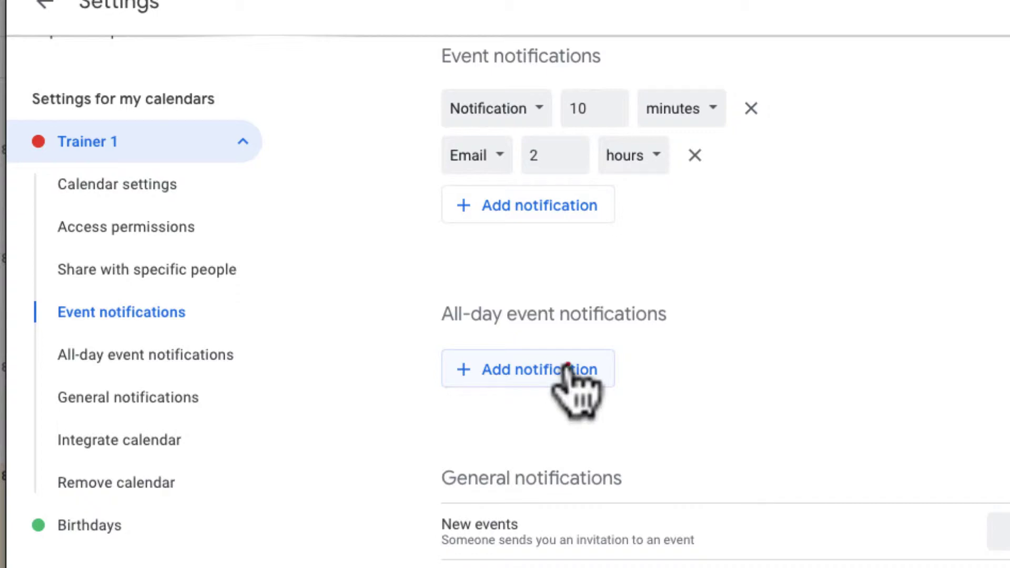
- Add an all-day event notification for 1 day before at 8:00am
left_click(567, 368)
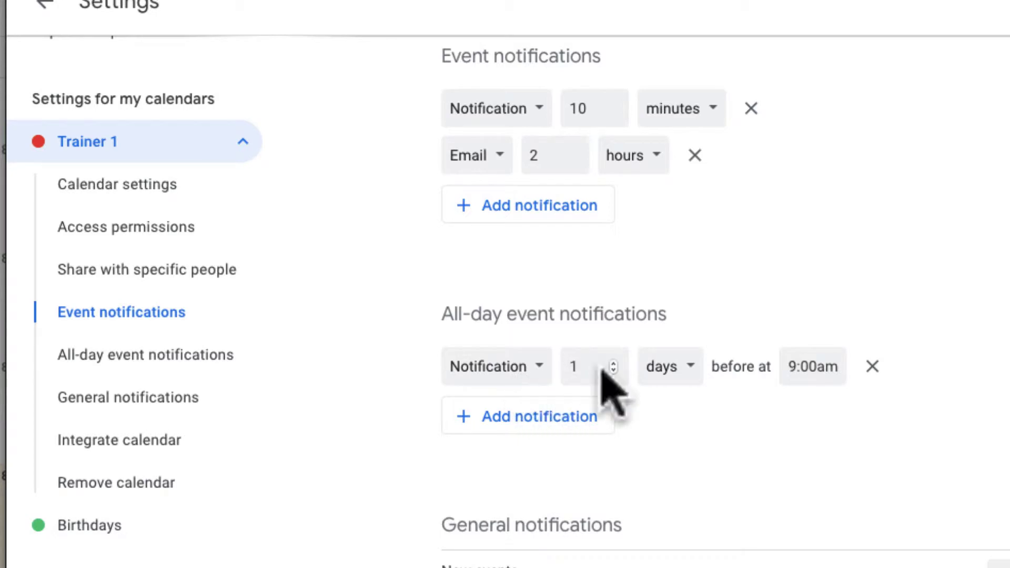
left_click(799, 368)
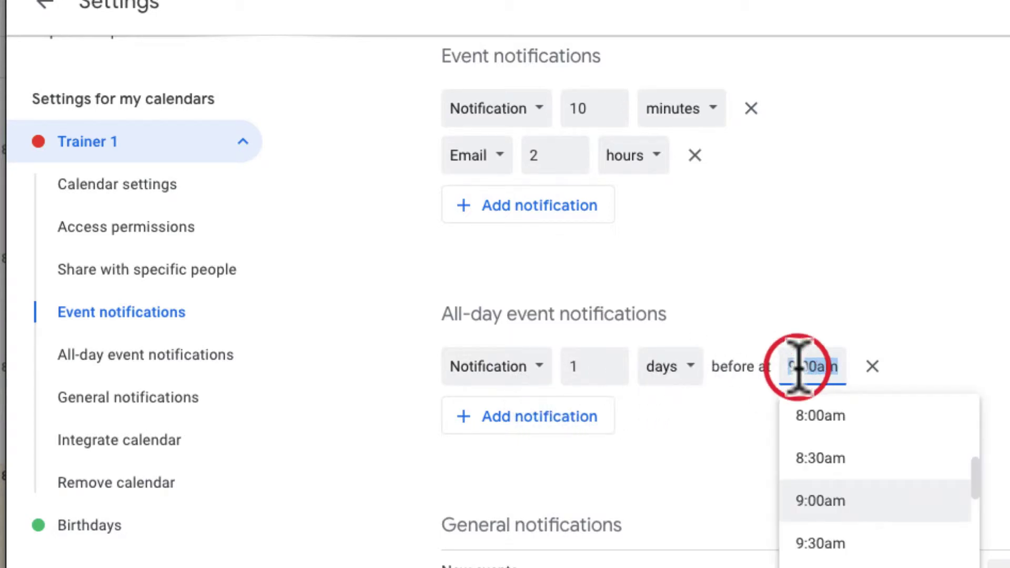
left_click(819, 416)
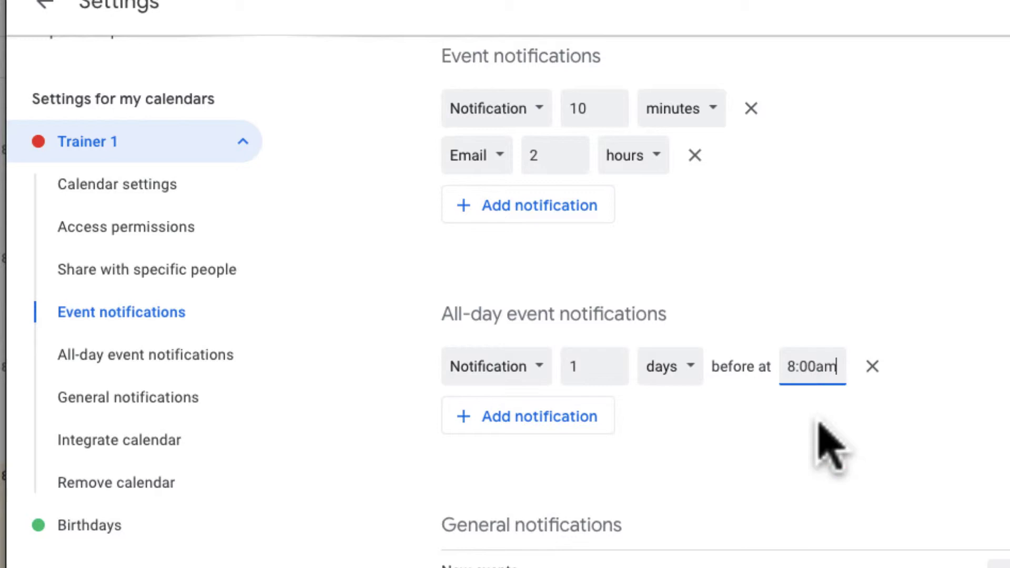
- Add a second all-day notification and set it to 0 days before
left_click(566, 416)
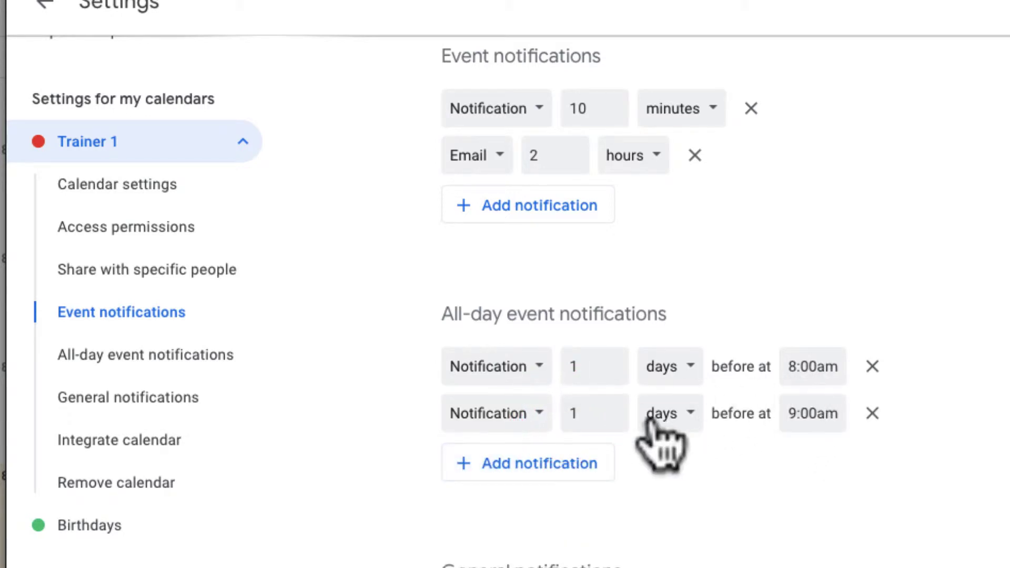
left_click(612, 412)
left_click(611, 419)
left_click(612, 418)
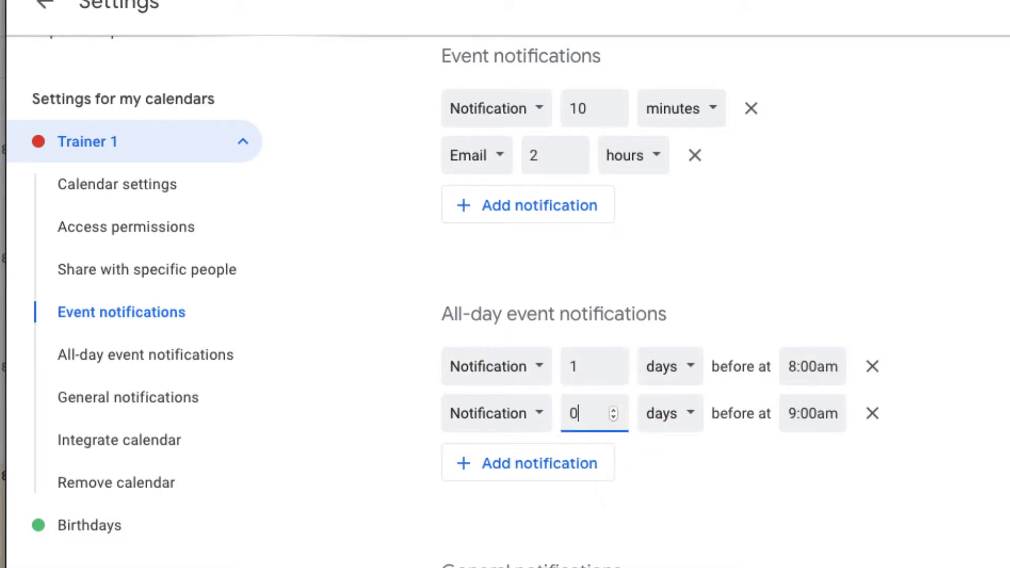
left_click(685, 415)
left_click(685, 417)
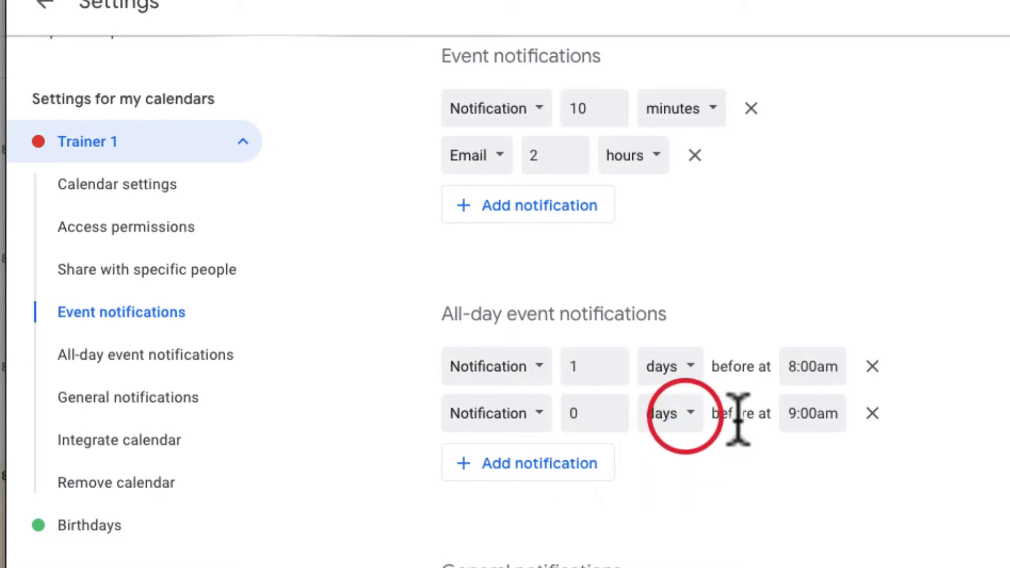
- Set the second all-day notification's time to 7:15pm
left_click(798, 412)
right_click(814, 463)
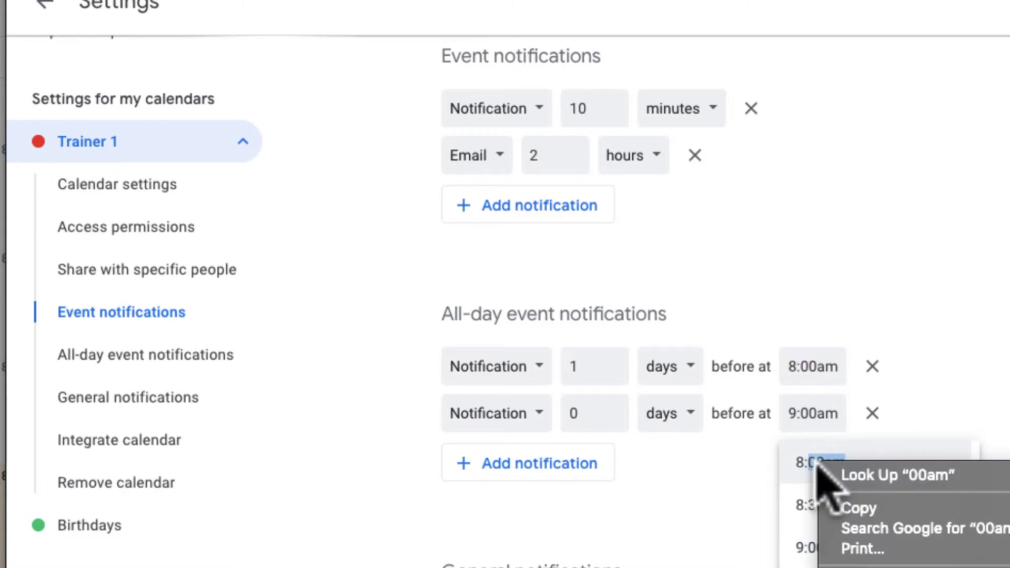
left_click(797, 463)
left_click(795, 464)
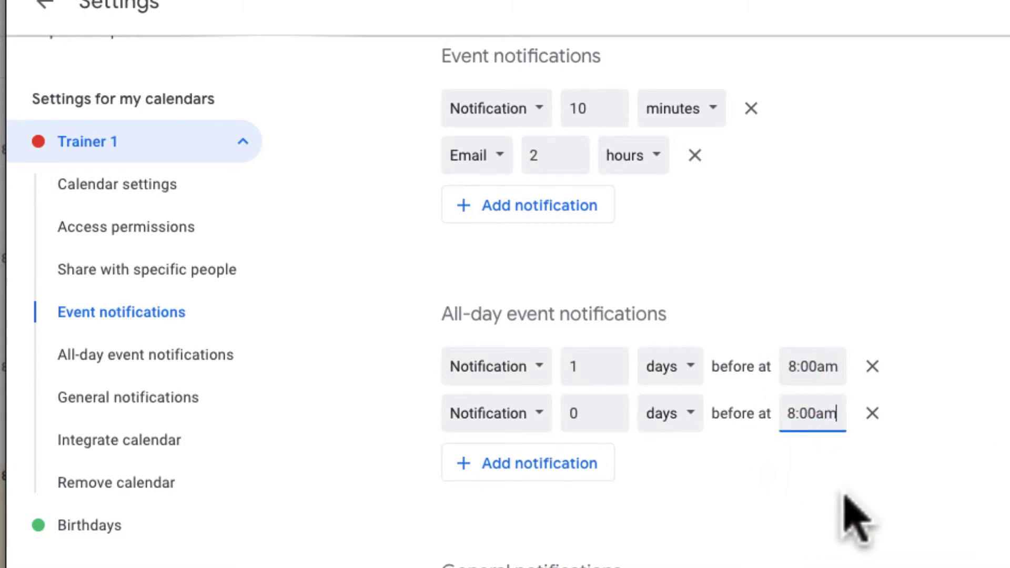
left_click(794, 412)
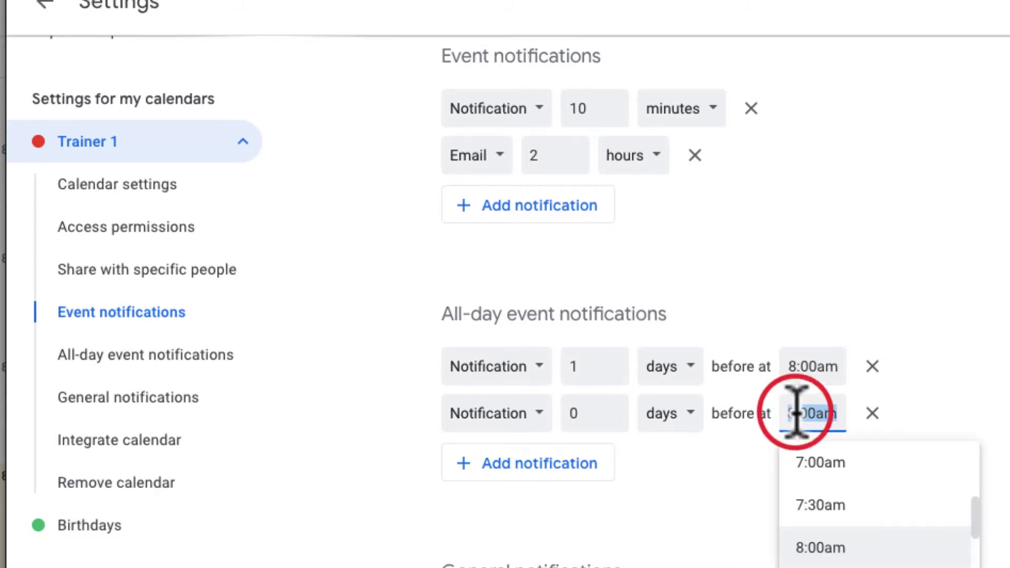
left_click(811, 507)
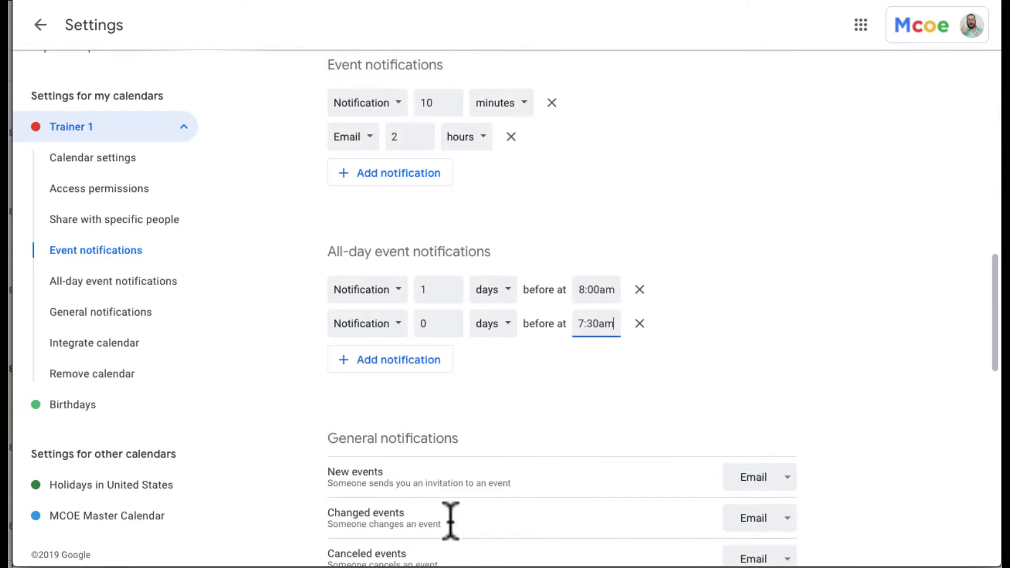
left_click(598, 324)
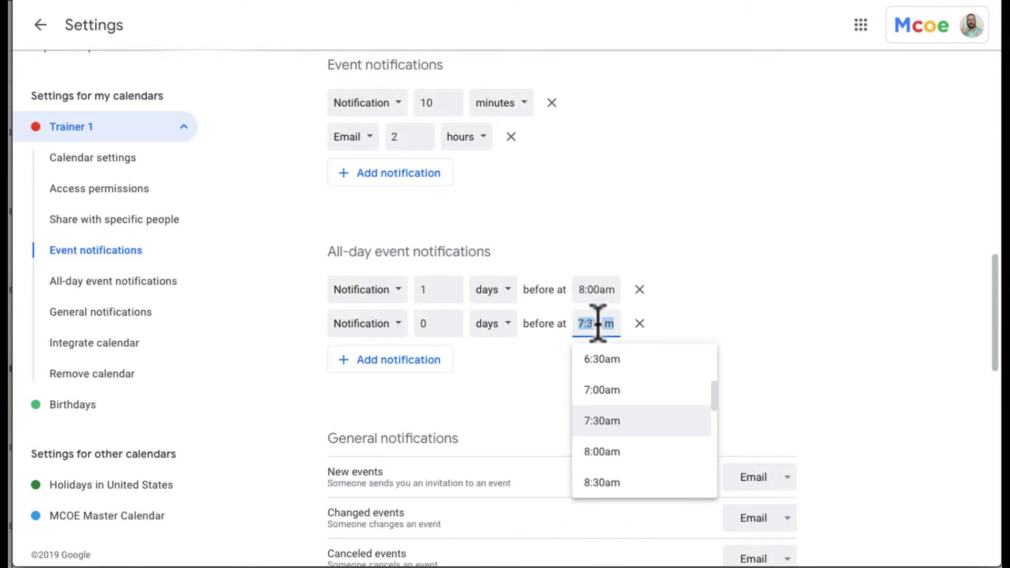
type("7:")
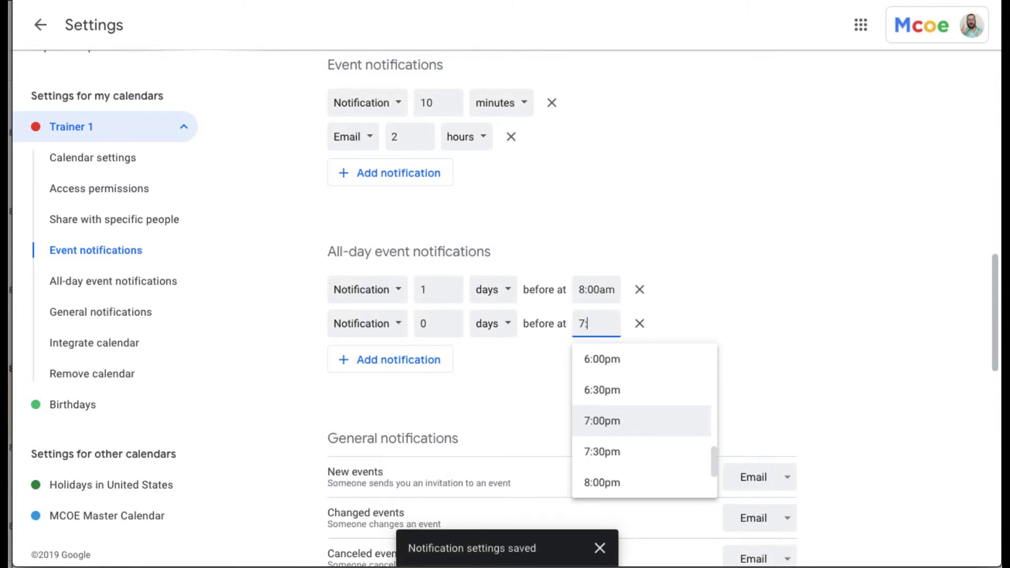
type("15")
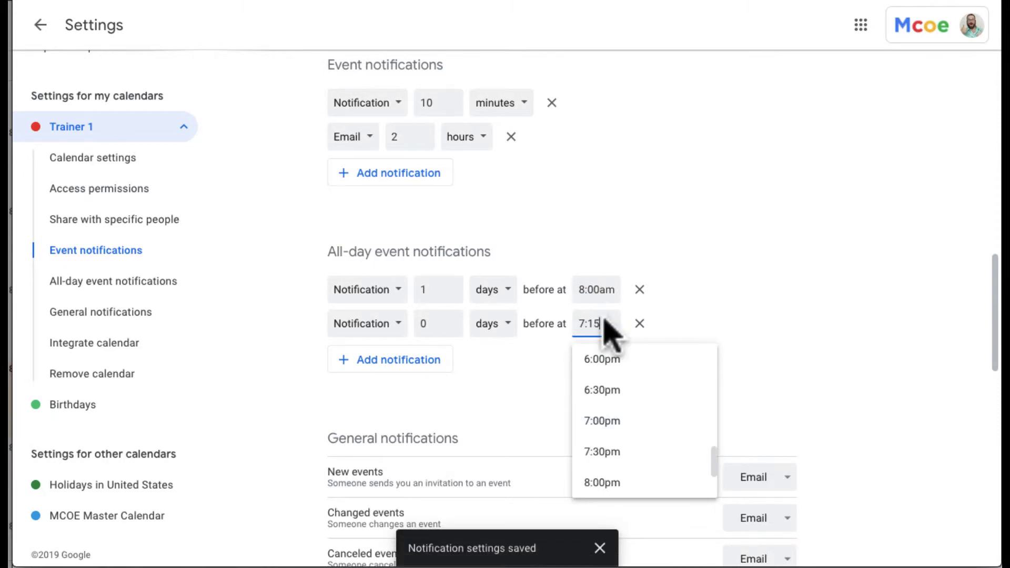
left_click(770, 274)
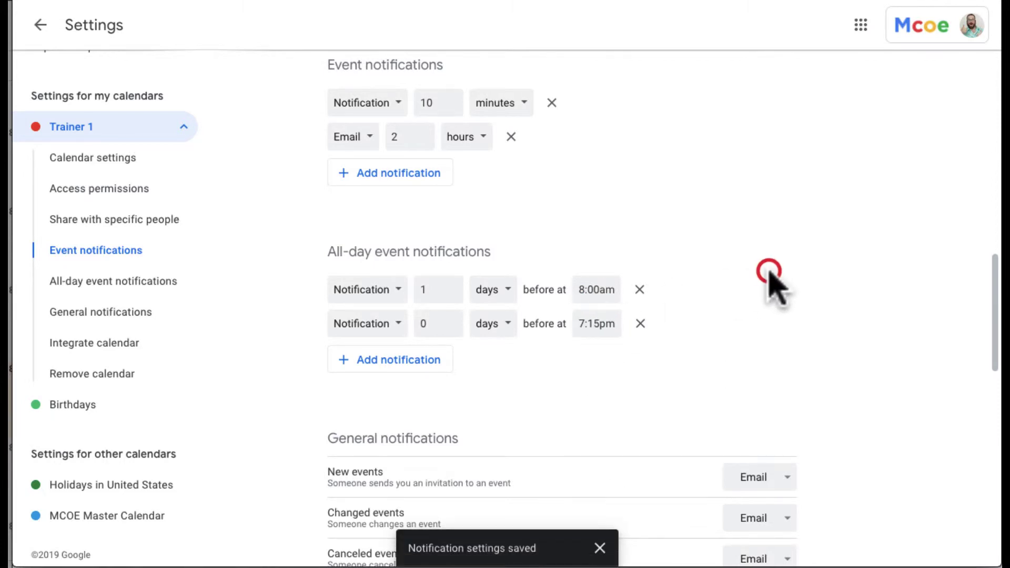
- Create a test event on Monday, Jun 17 at 10:30 and open its full details
left_click(38, 29)
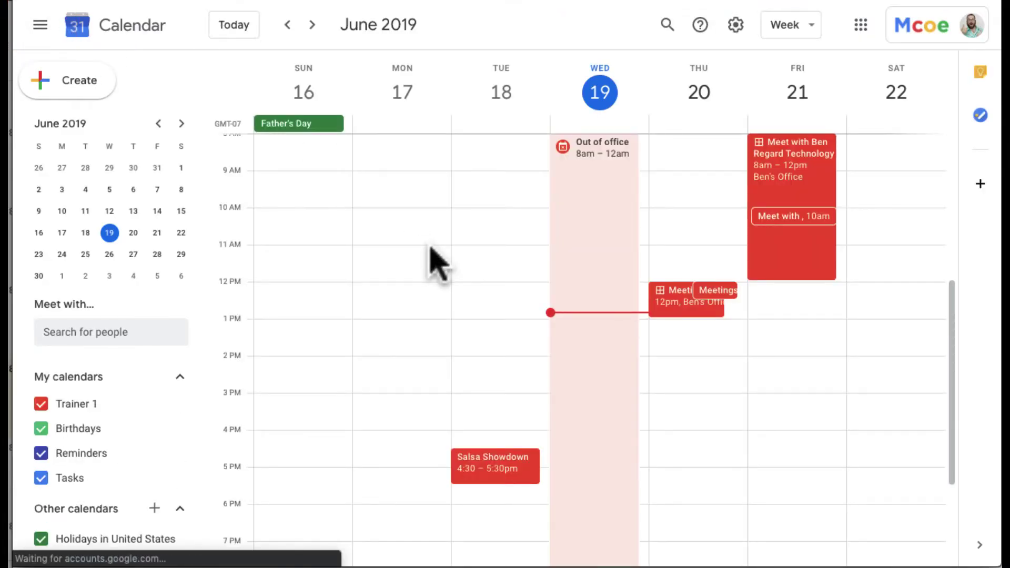
left_click(424, 243)
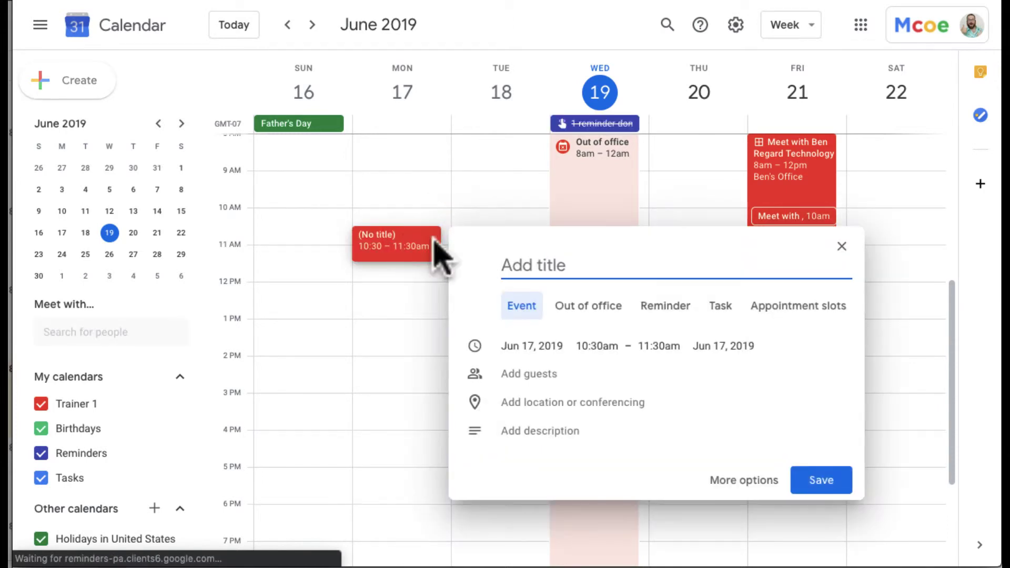
left_click(726, 480)
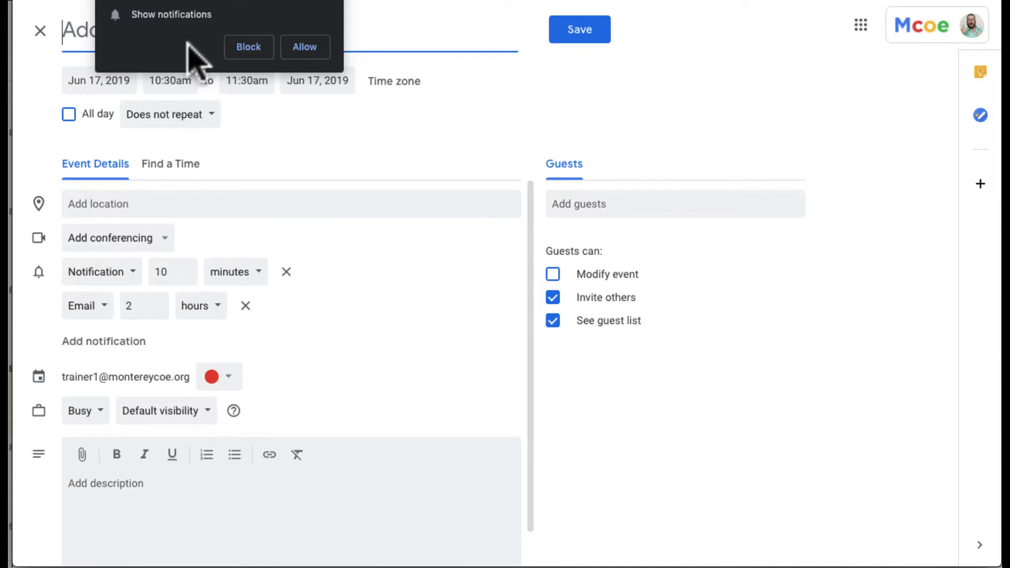
- Allow browser notifications, mark the test event all-day, then close it without saving
left_click(305, 47)
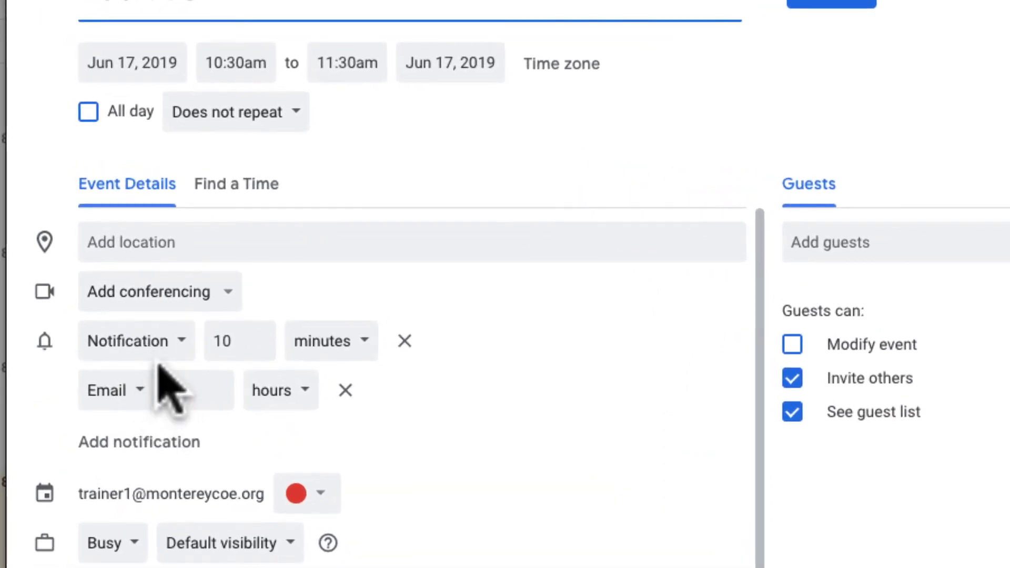
left_click(86, 113)
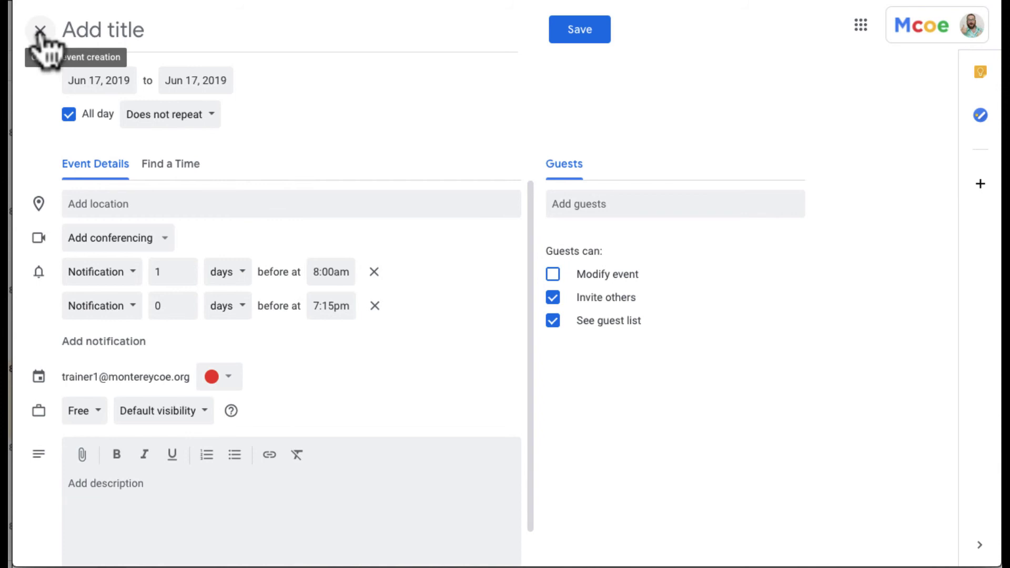
left_click(40, 32)
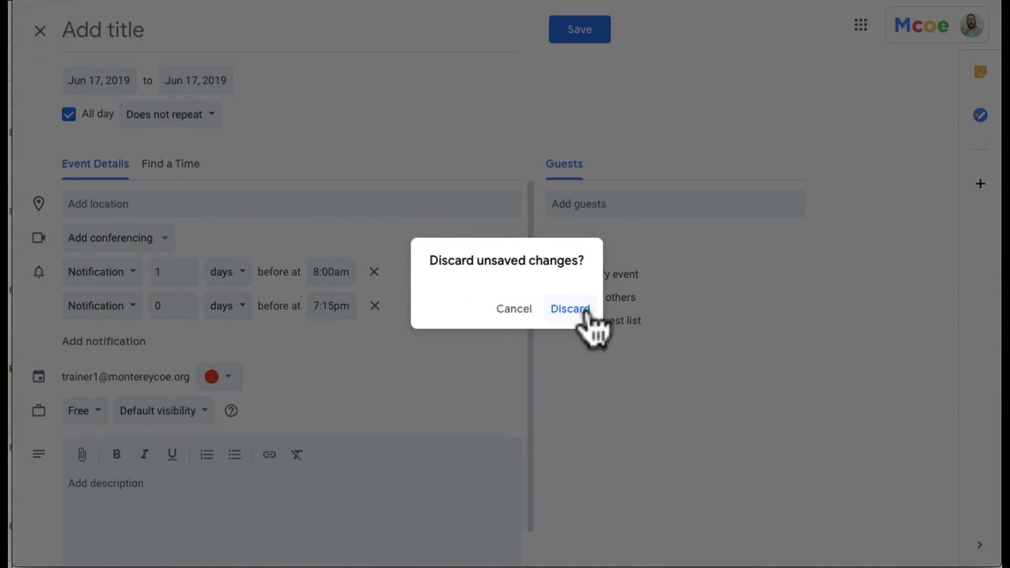
- Discard the unsaved Jun 17 test event at the 'Discard unsaved changes?' prompt
left_click(586, 314)
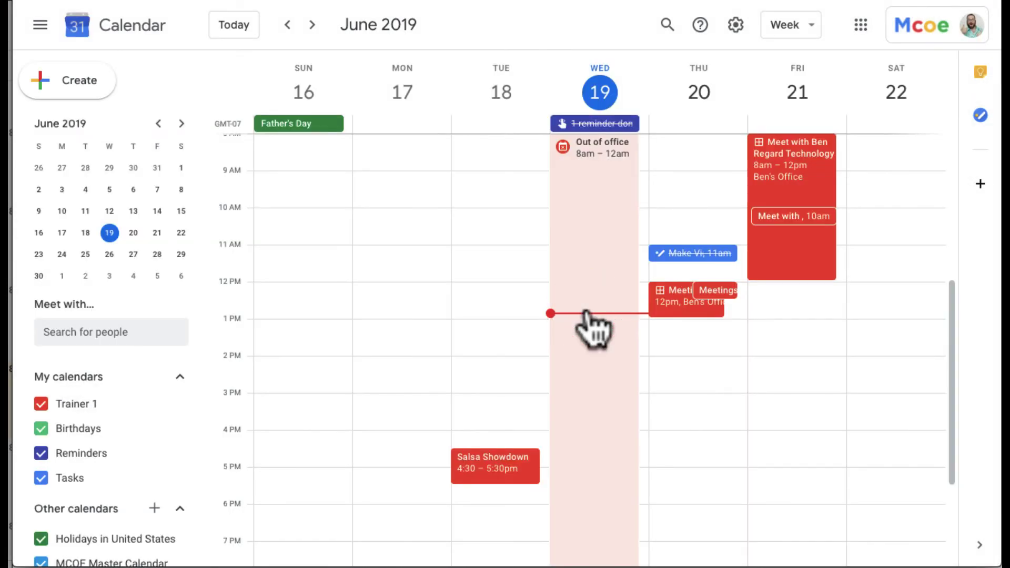